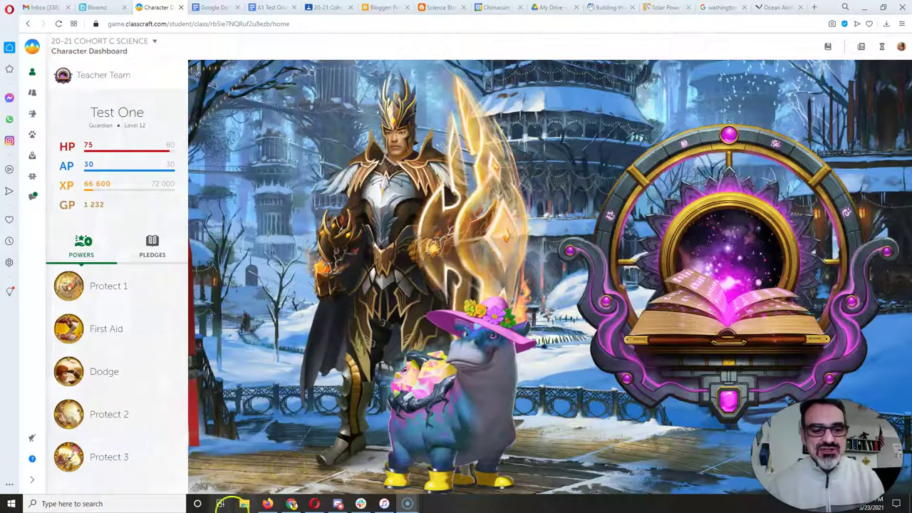
# - Find and launch the 3D Builder app
pyautogui.click(113, 504)
pyautogui.write('3d')
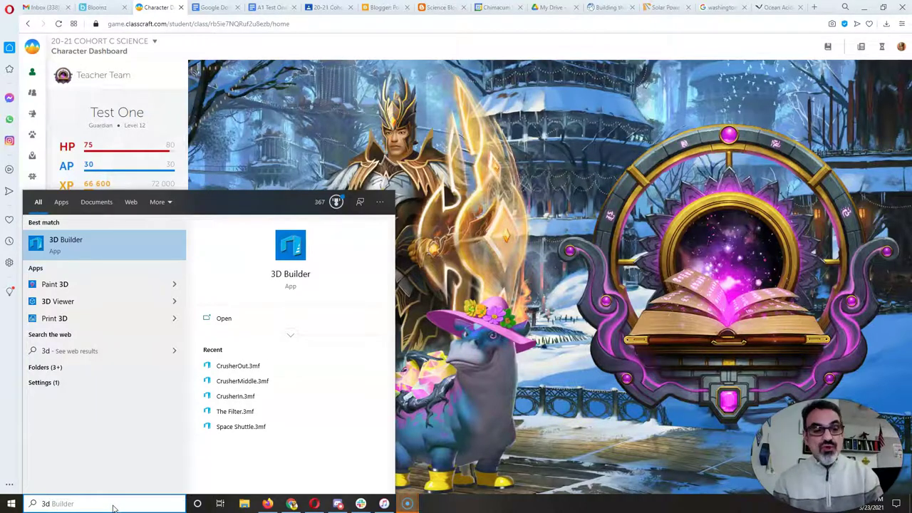
pyautogui.press('Return')
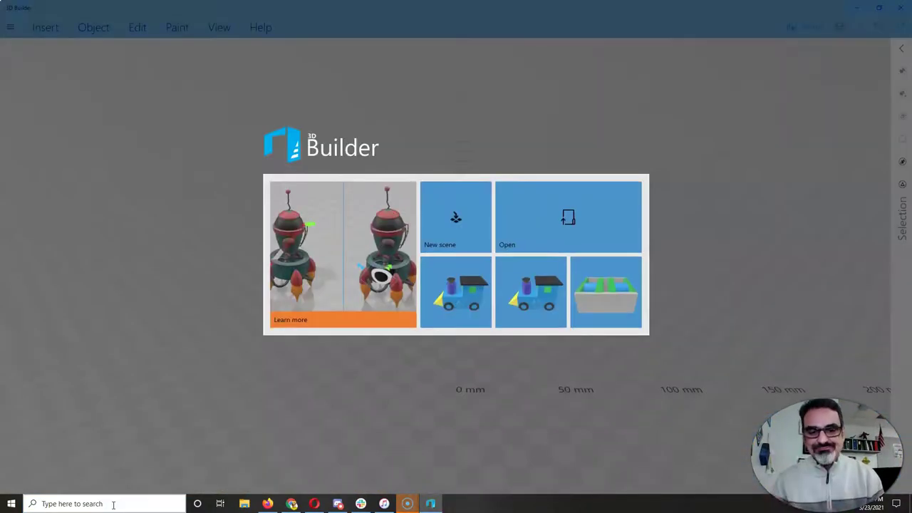
# - Open the coloured PracticeTrain model from the recent files, leaving the import of the uncoloured grey version
pyautogui.click(456, 311)
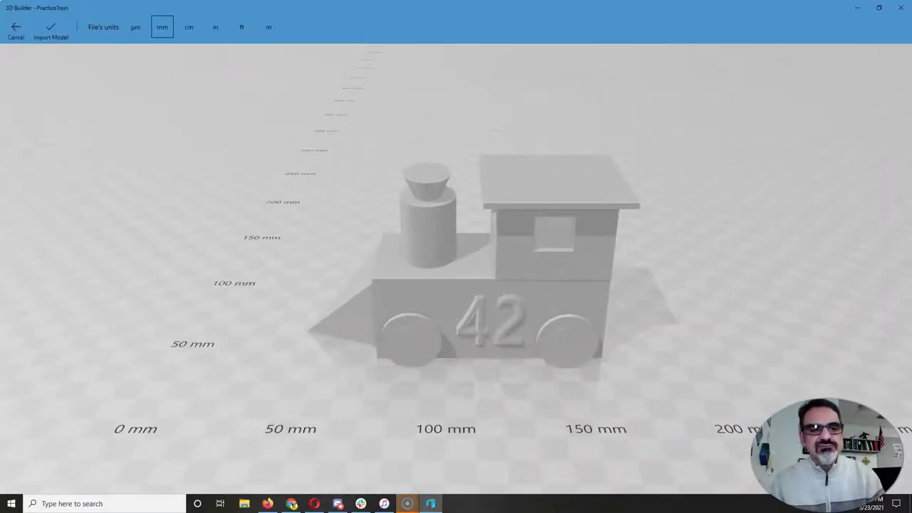
pyautogui.click(15, 29)
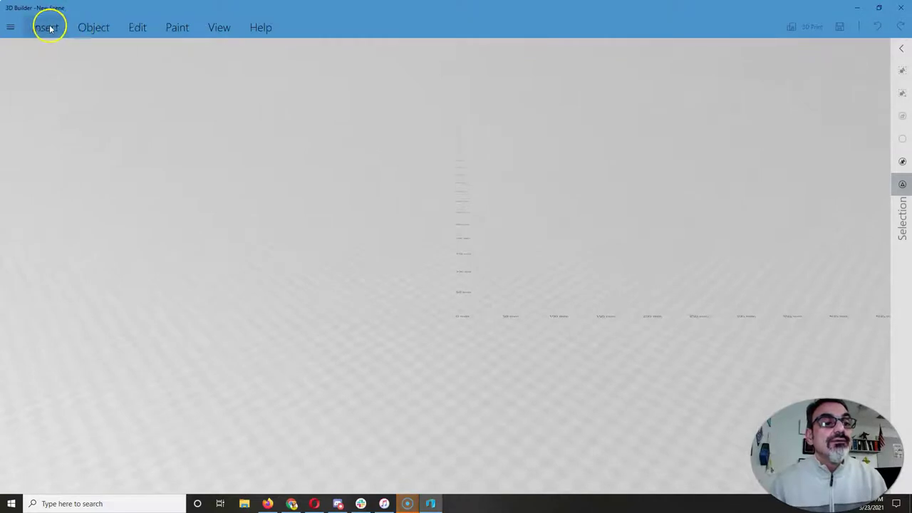
pyautogui.click(45, 27)
pyautogui.click(10, 30)
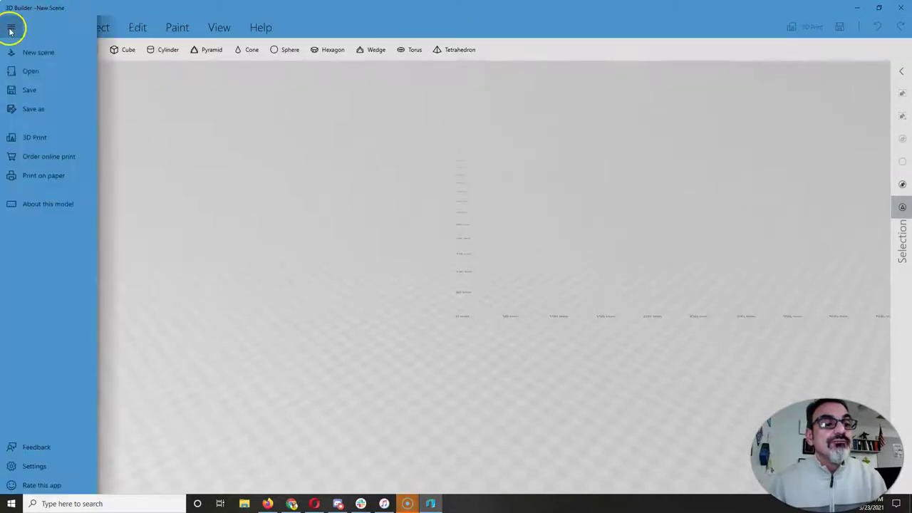
pyautogui.click(24, 69)
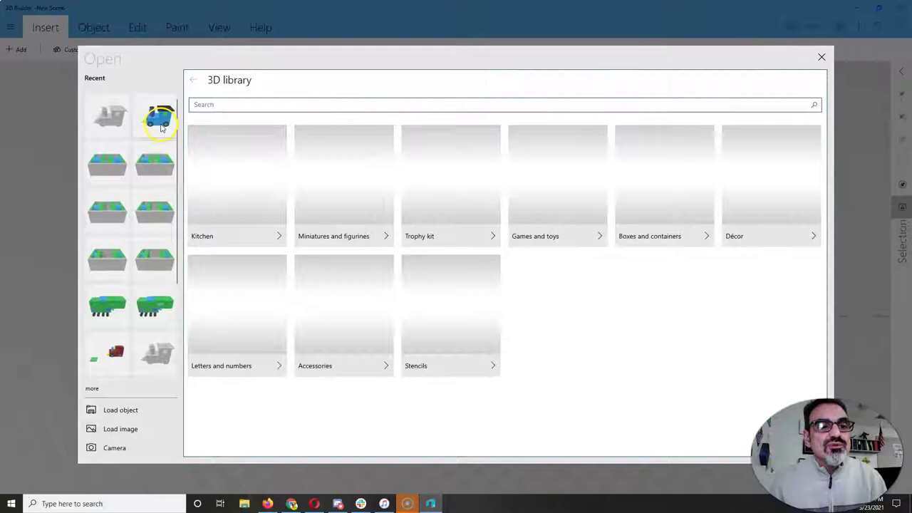
pyautogui.click(158, 116)
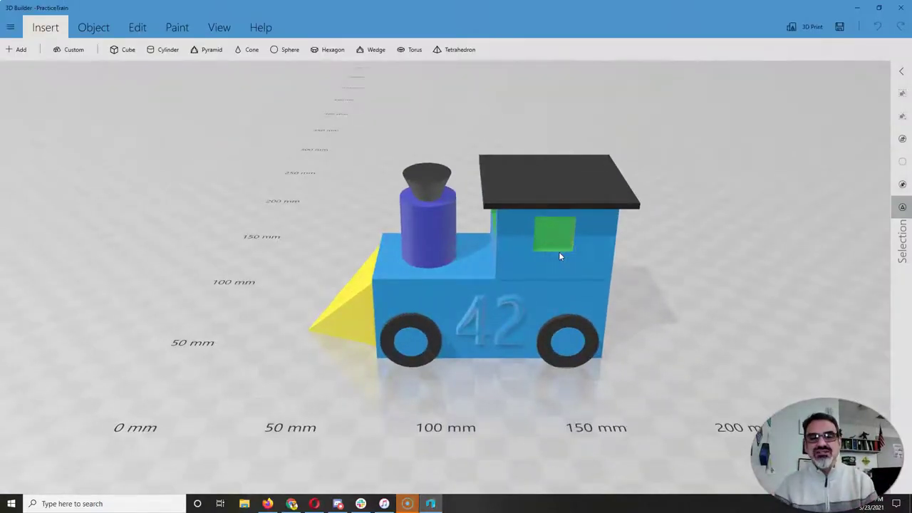
# - Start saving a copy of the train model with OBJ format (*.obj) as the file type
pyautogui.click(11, 27)
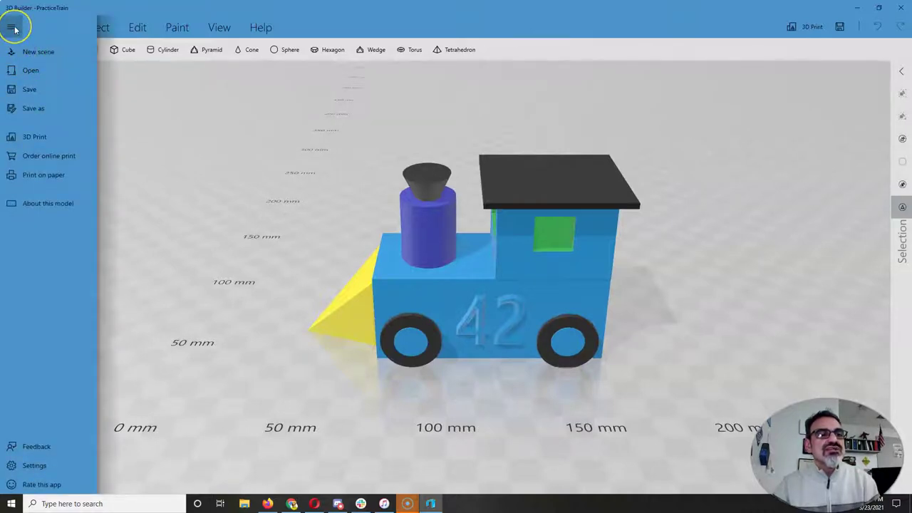
pyautogui.click(35, 109)
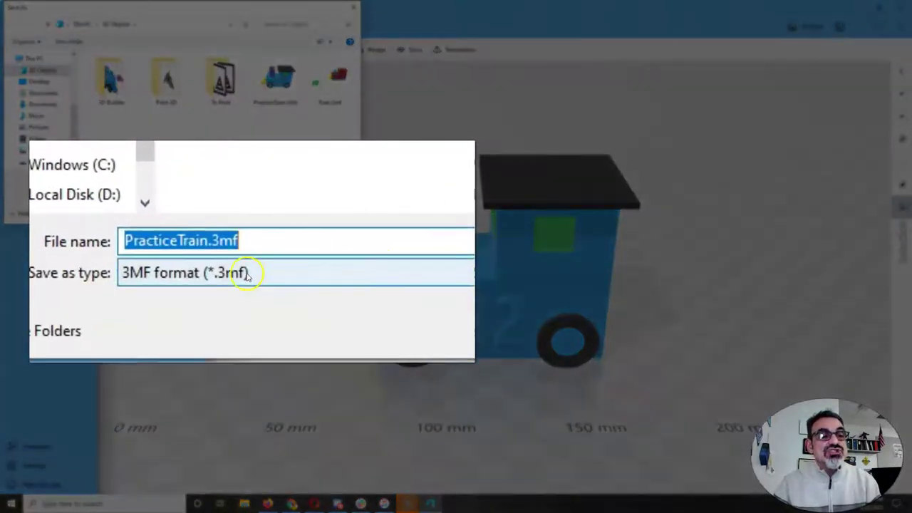
pyautogui.click(248, 275)
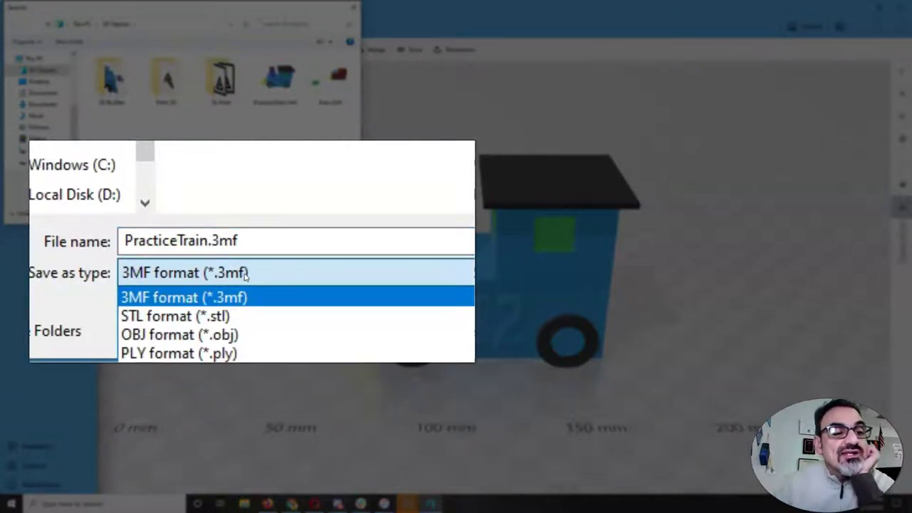
pyautogui.click(184, 336)
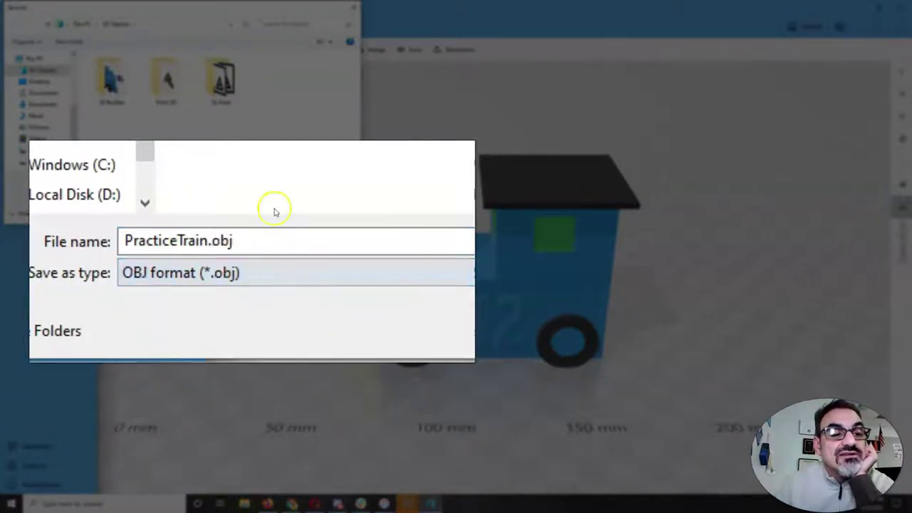
# - Save the OBJ copy in 3D Objects under the name PracticeTrainObj.obj, accepting the format warning, and close 3D Builder
pyautogui.doubleClick(201, 244)
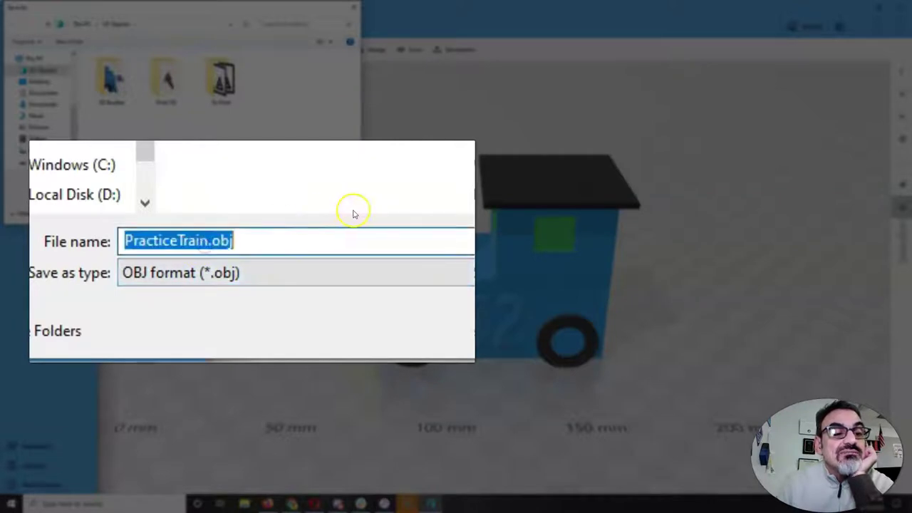
pyautogui.press('Home')
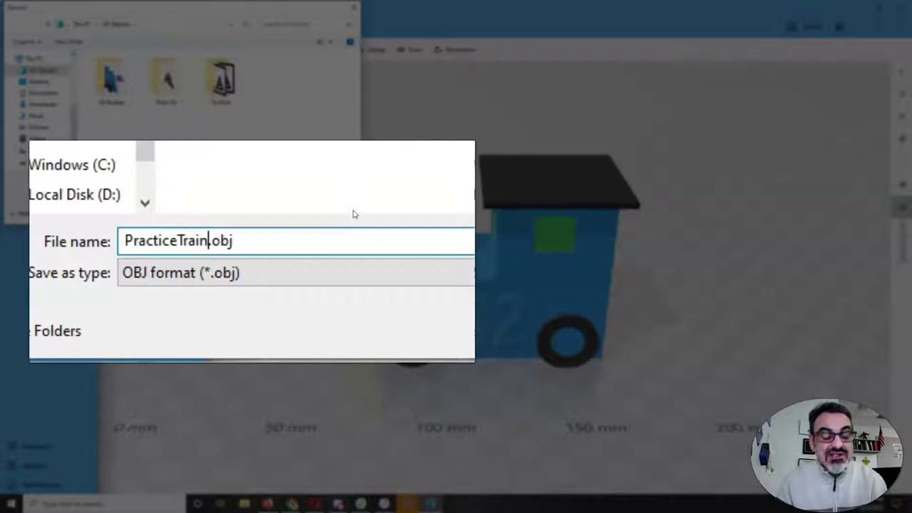
pyautogui.write('Ojb')
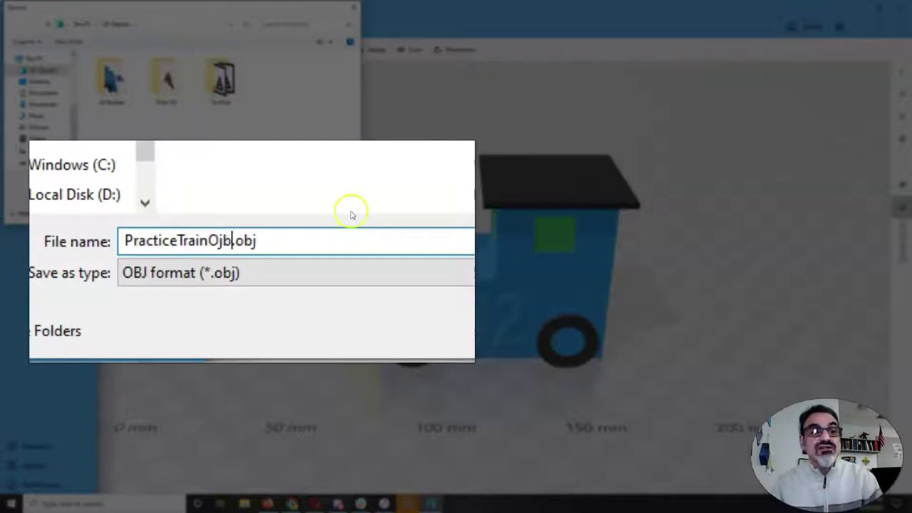
pyautogui.press('BackSpace')
pyautogui.press('BackSpace')
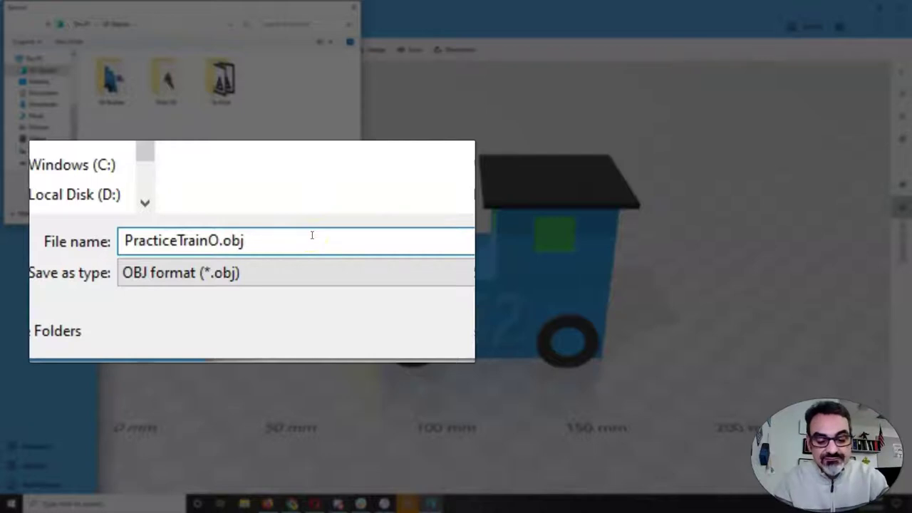
pyautogui.write('bj')
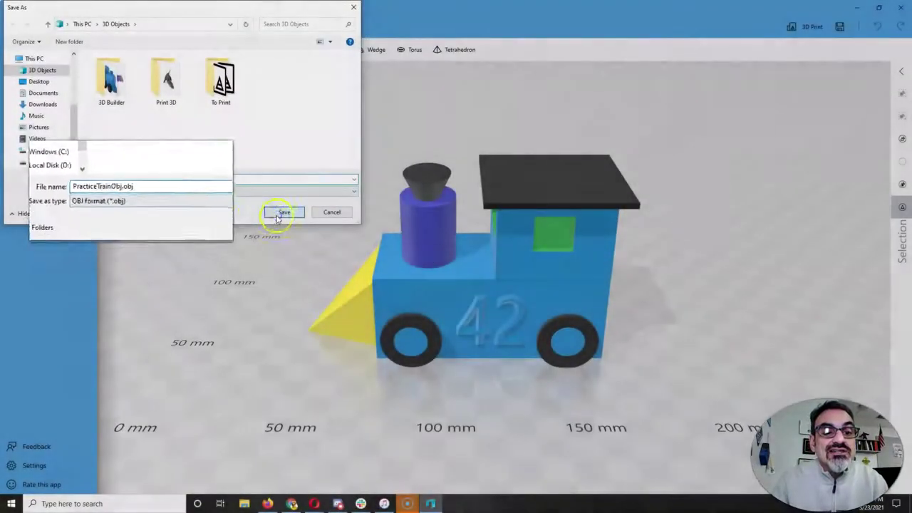
pyautogui.click(282, 212)
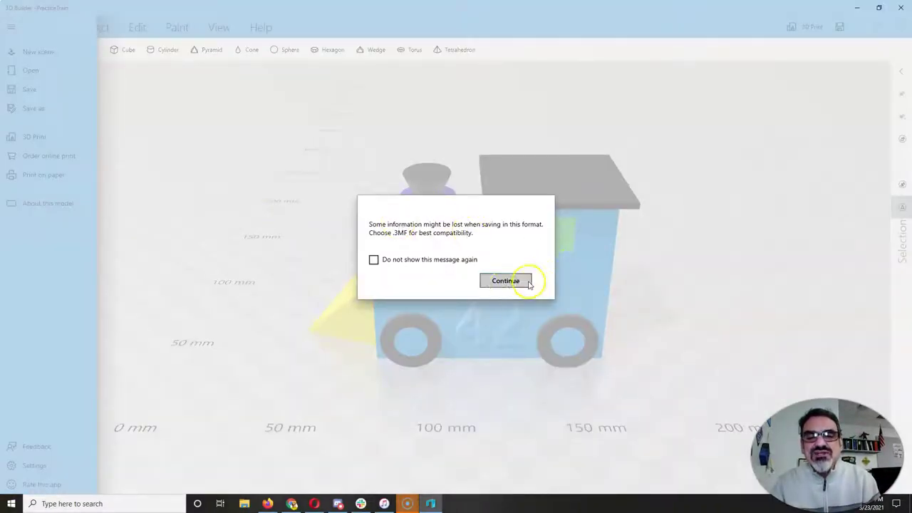
pyautogui.click(506, 283)
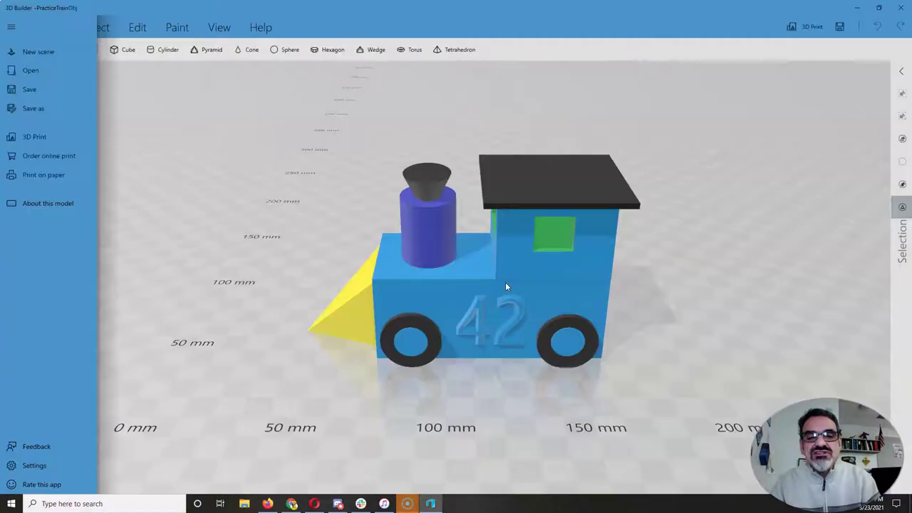
pyautogui.click(902, 7)
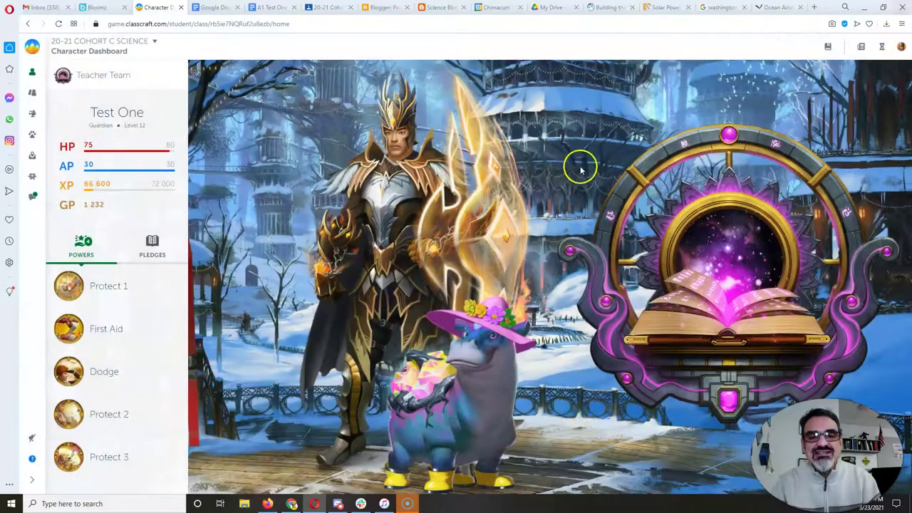
# - Search the web for sketchfab in a new browser tab and open the Sketchfab website
pyautogui.click(815, 8)
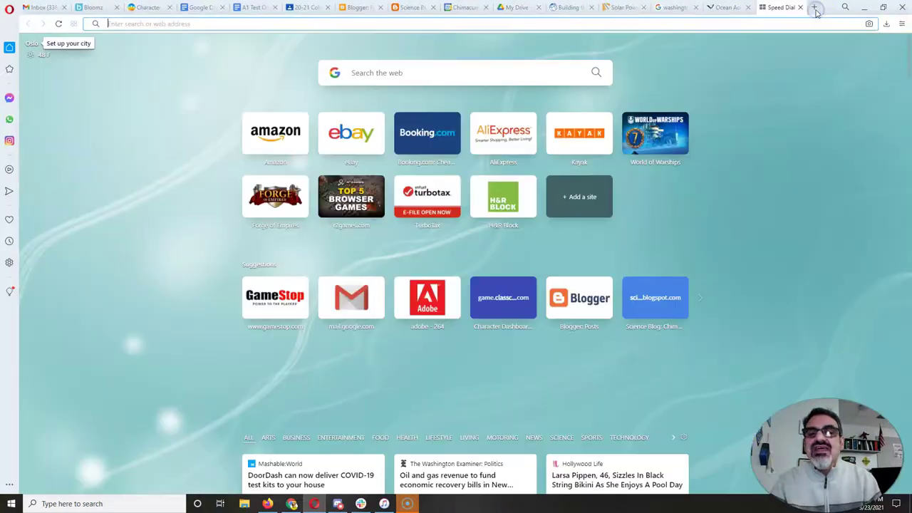
pyautogui.write('s')
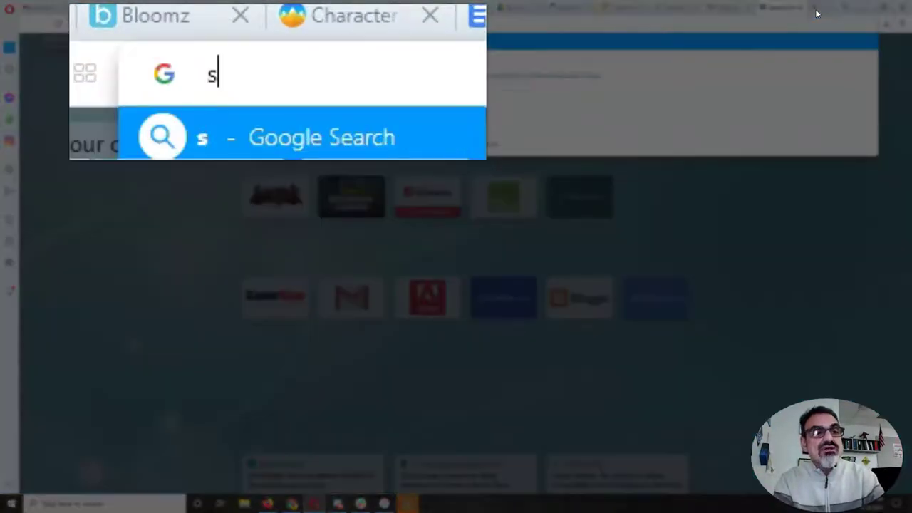
pyautogui.write('ketchfab')
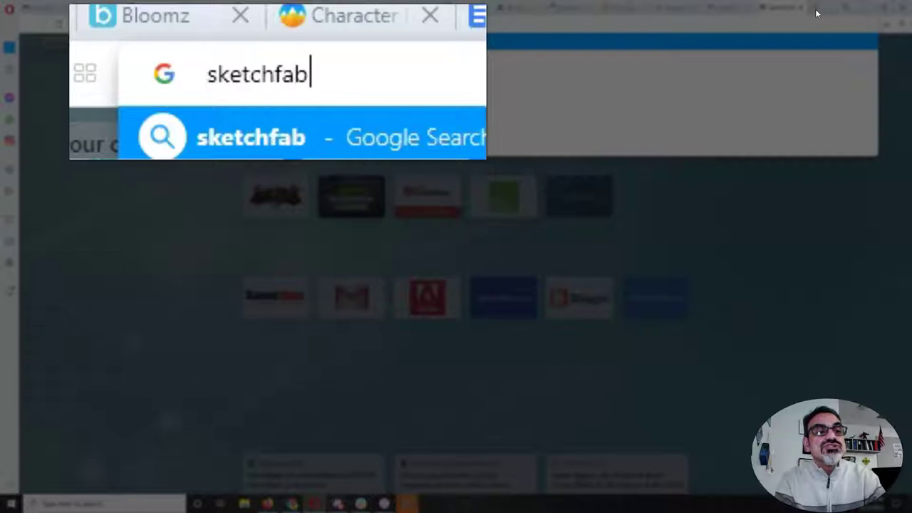
pyautogui.press('Return')
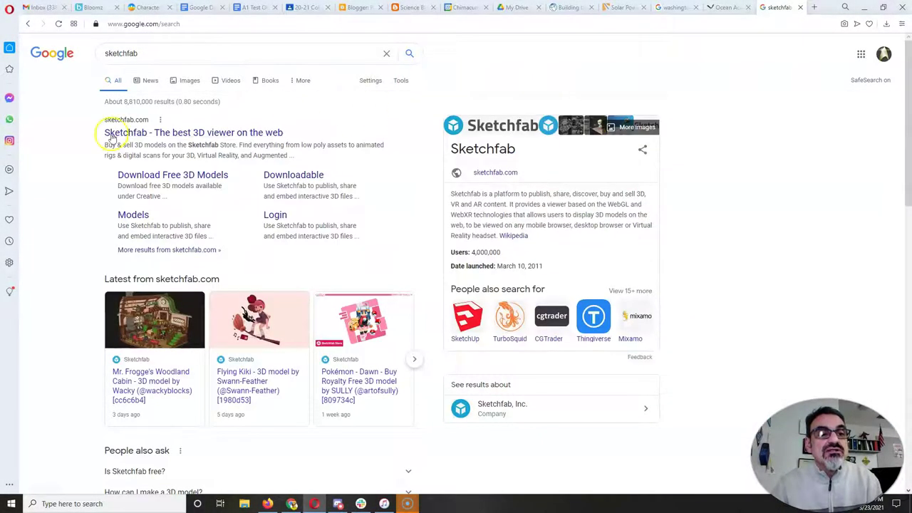
pyautogui.click(125, 133)
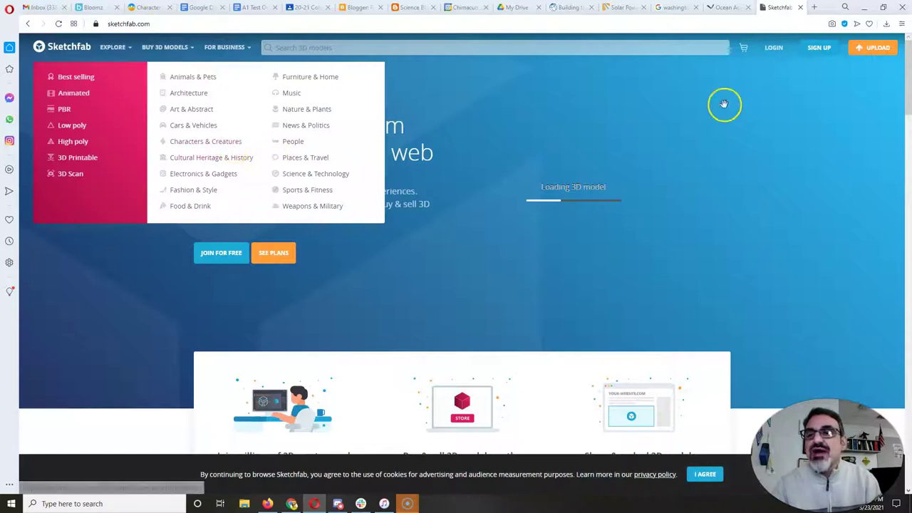
# - Begin a Sketchfab sign-up by continuing with the listed student Google account
pyautogui.click(810, 48)
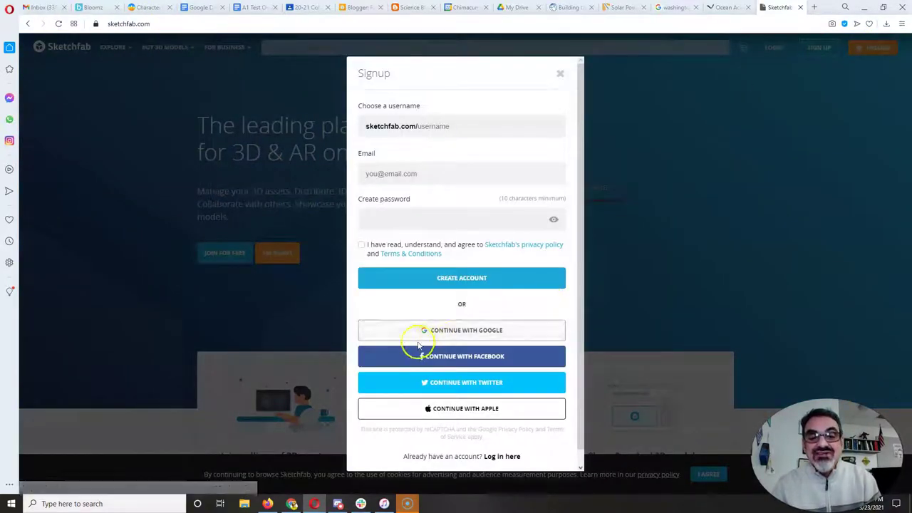
pyautogui.click(471, 332)
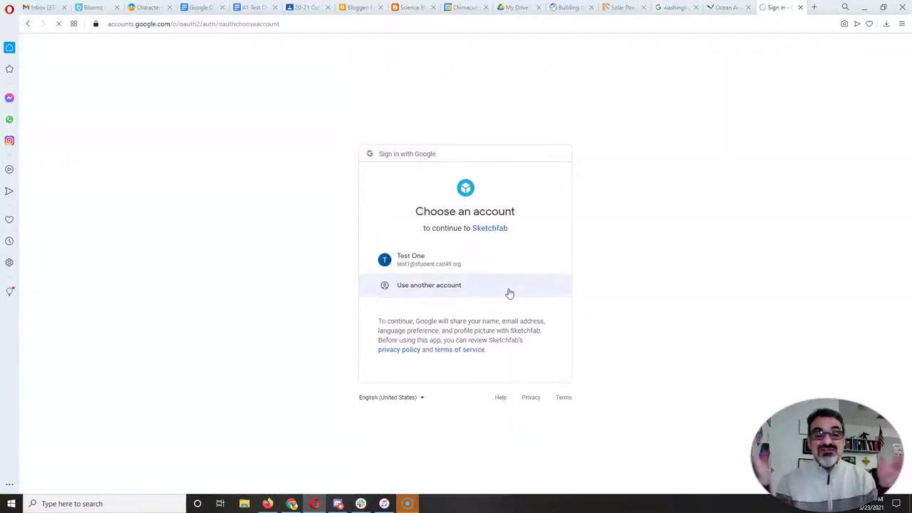
pyautogui.click(457, 260)
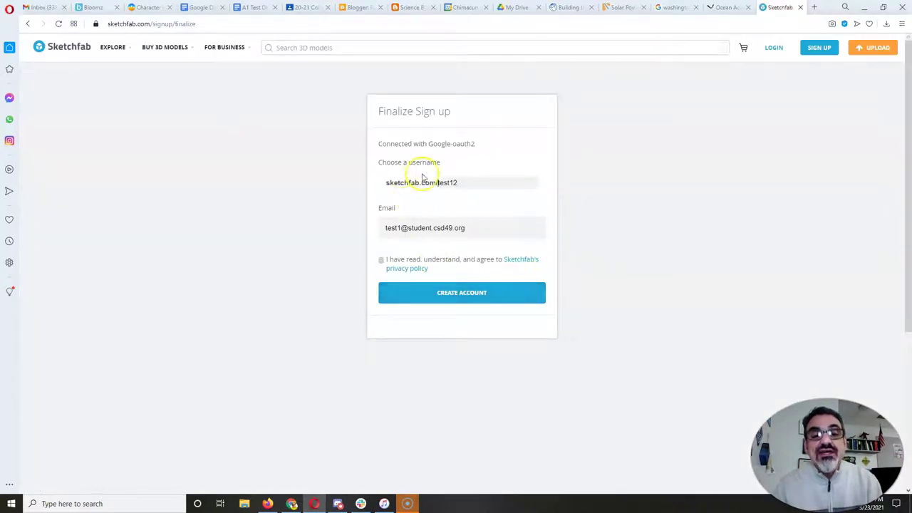
# - Agree to Sketchfab's privacy policy, set the username to test147 and create the account
pyautogui.click(382, 259)
pyautogui.click(470, 292)
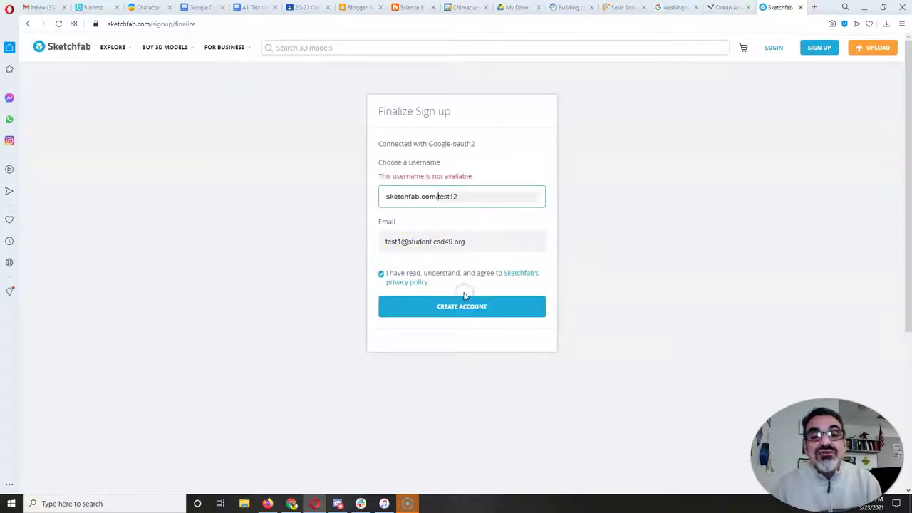
pyautogui.click(466, 199)
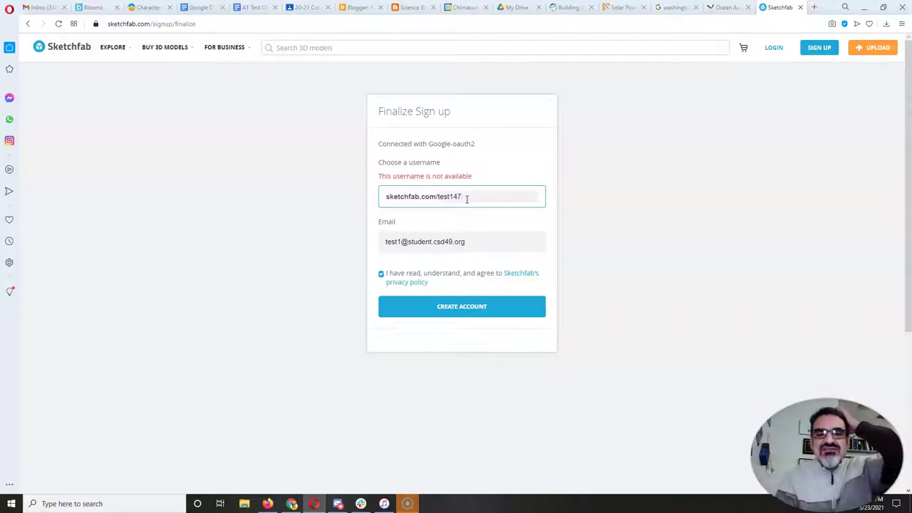
pyautogui.click(434, 308)
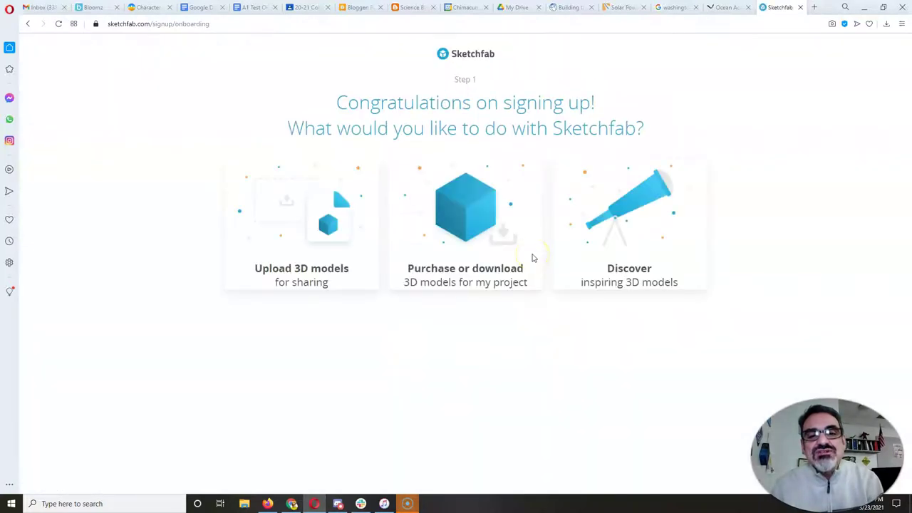
# - Choose uploading 3D models for sharing as the purpose and submit an individual profile of type Designer
pyautogui.click(528, 228)
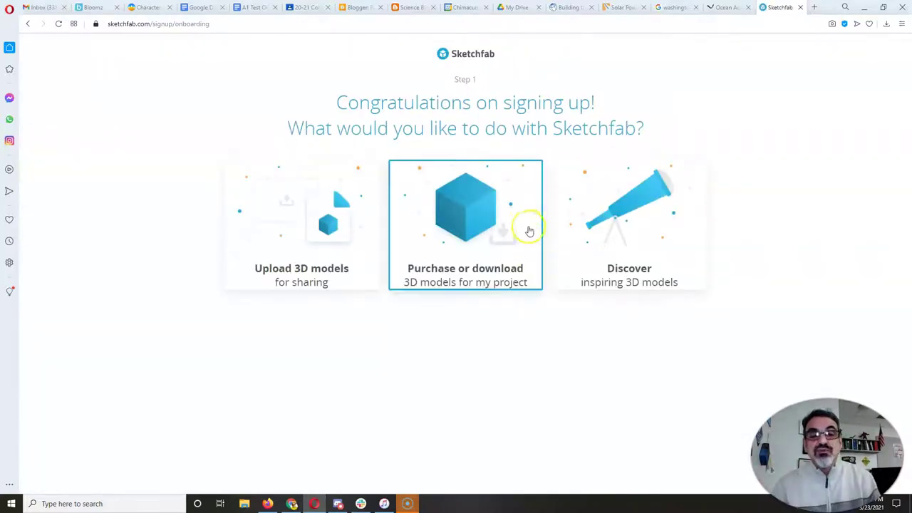
pyautogui.click(326, 245)
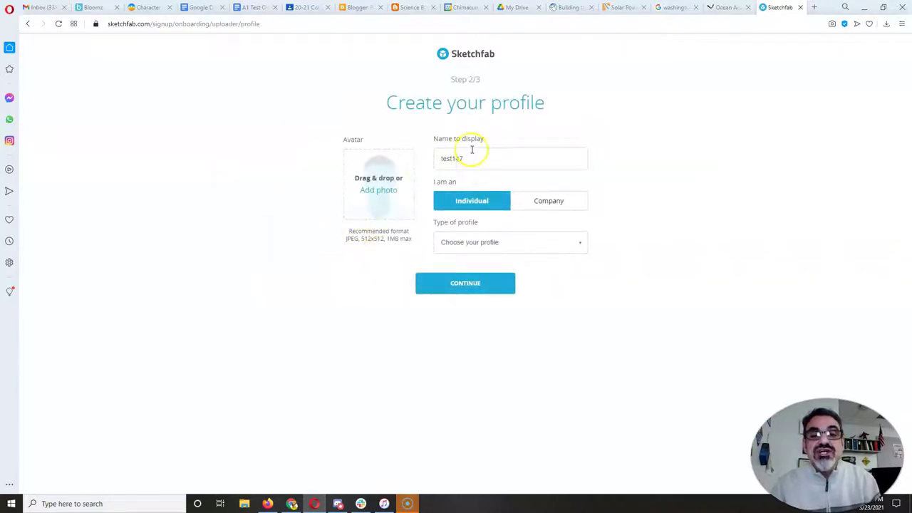
pyautogui.click(507, 242)
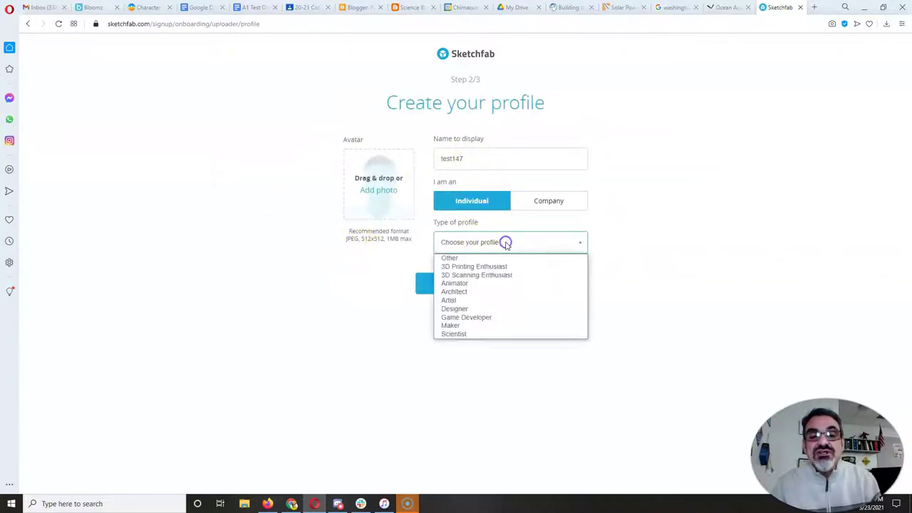
pyautogui.click(467, 310)
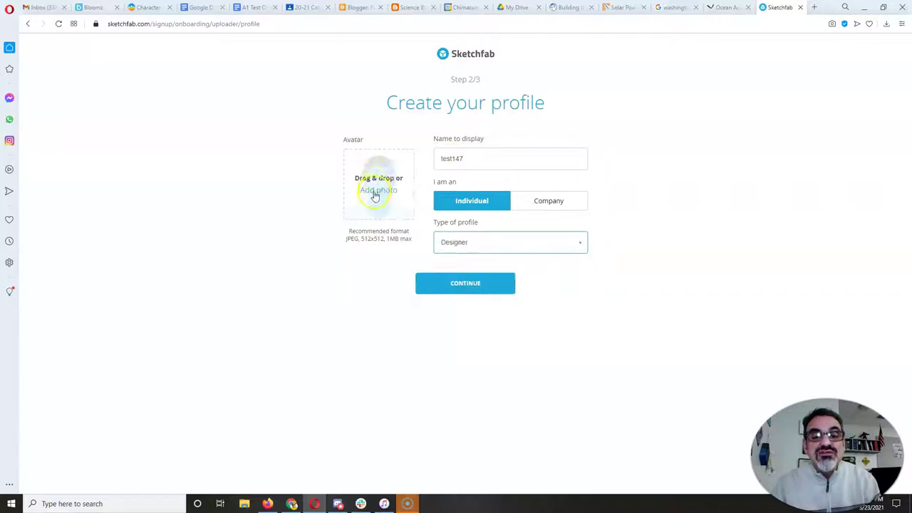
pyautogui.click(482, 283)
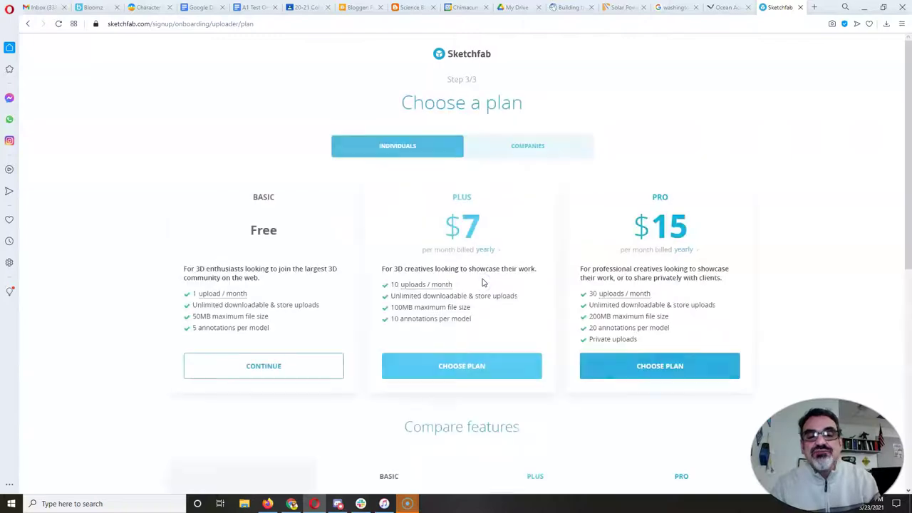
# - Continue with the free Basic plan and upload PracticeTrainObj.obj from the 3D Objects folder as a new model
pyautogui.click(247, 374)
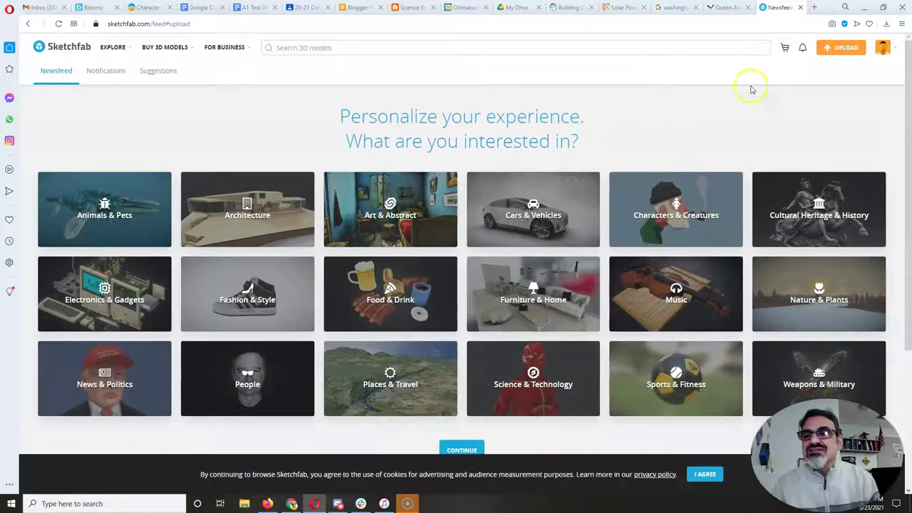
pyautogui.click(848, 51)
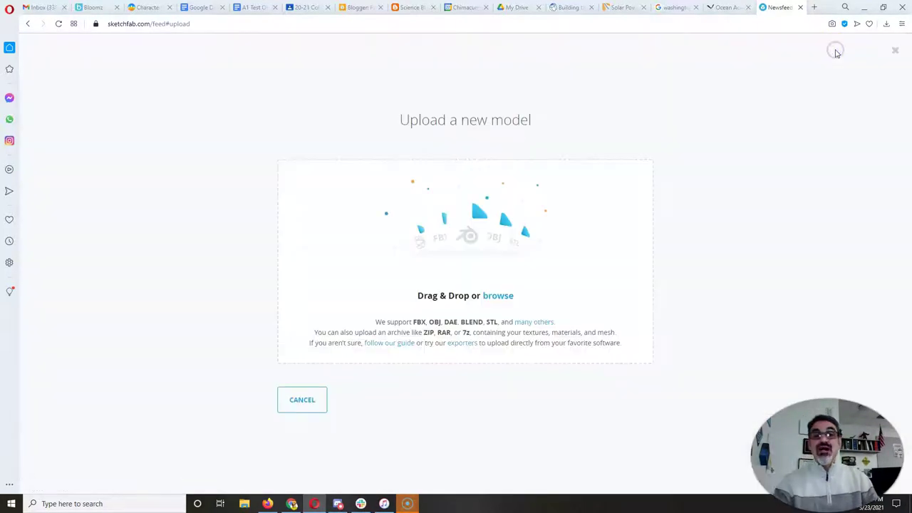
pyautogui.click(498, 296)
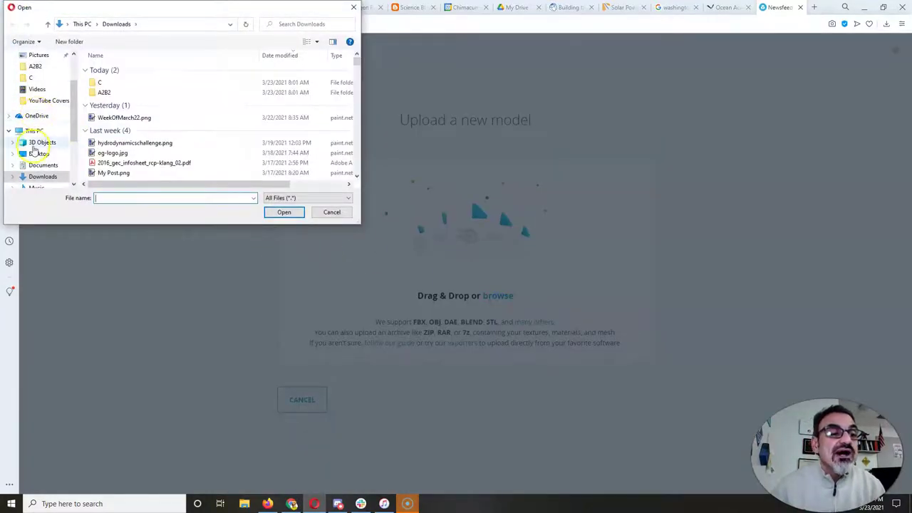
pyautogui.click(39, 143)
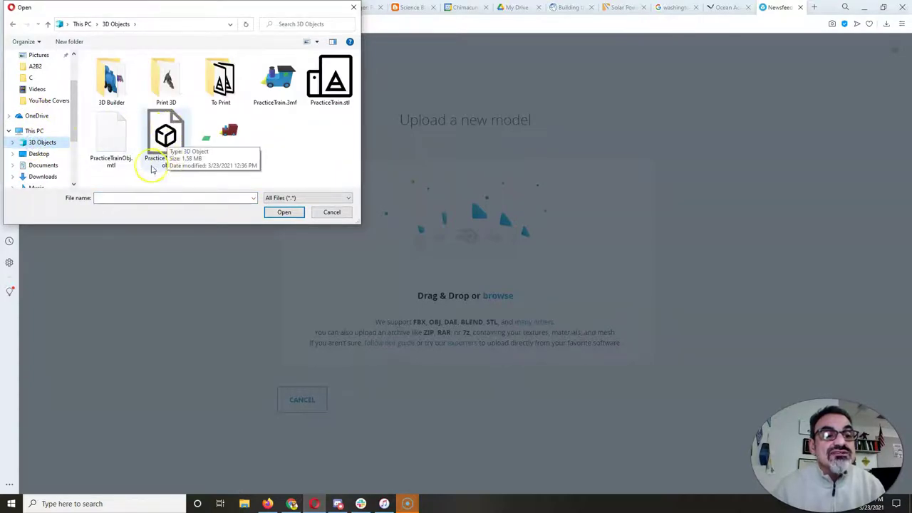
pyautogui.click(166, 134)
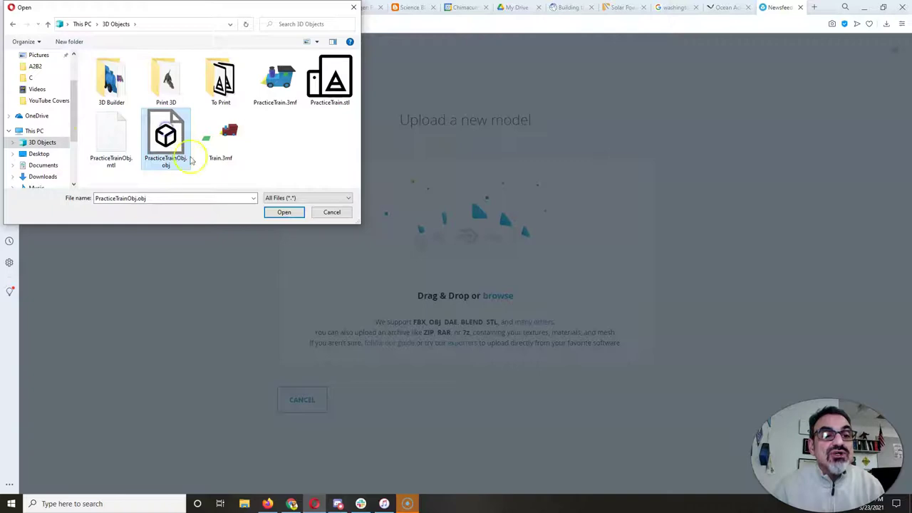
pyautogui.click(281, 213)
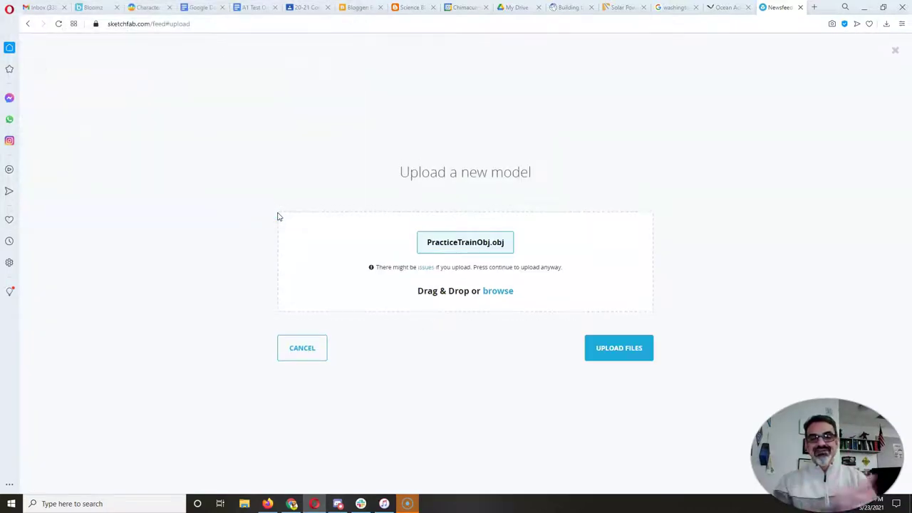
pyautogui.click(619, 348)
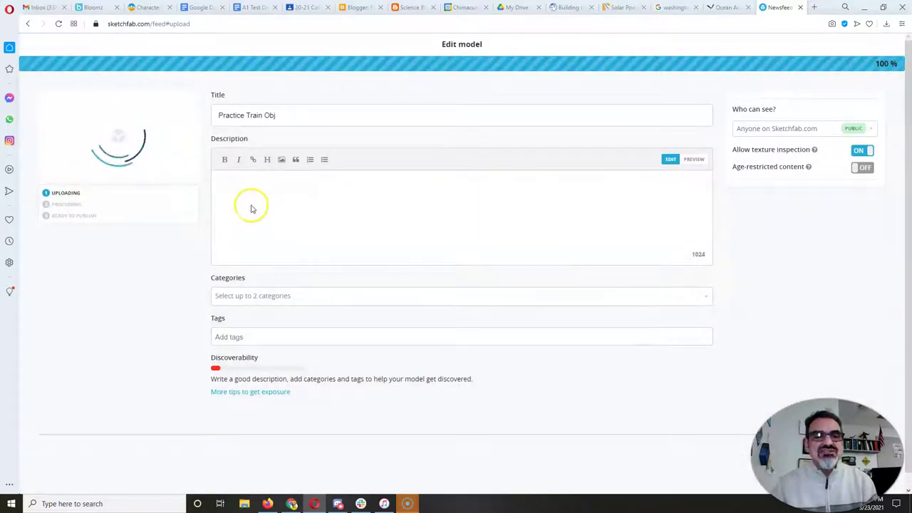
# - Enter the description "Practice train for education purposes. I use this train to teach my students how to use 3D Builder to make their own 3D objects."
pyautogui.moveTo(291, 103); pyautogui.dragTo(217, 93)
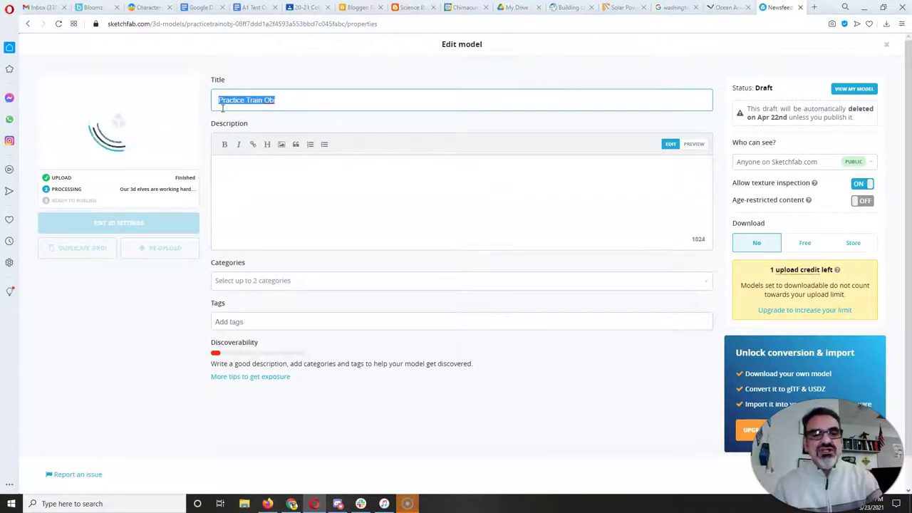
pyautogui.click(250, 177)
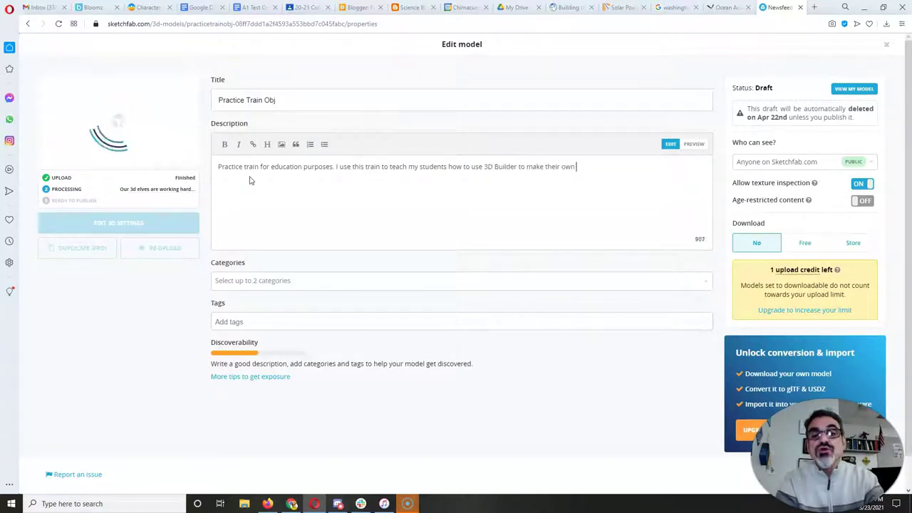
pyautogui.write('cts.')
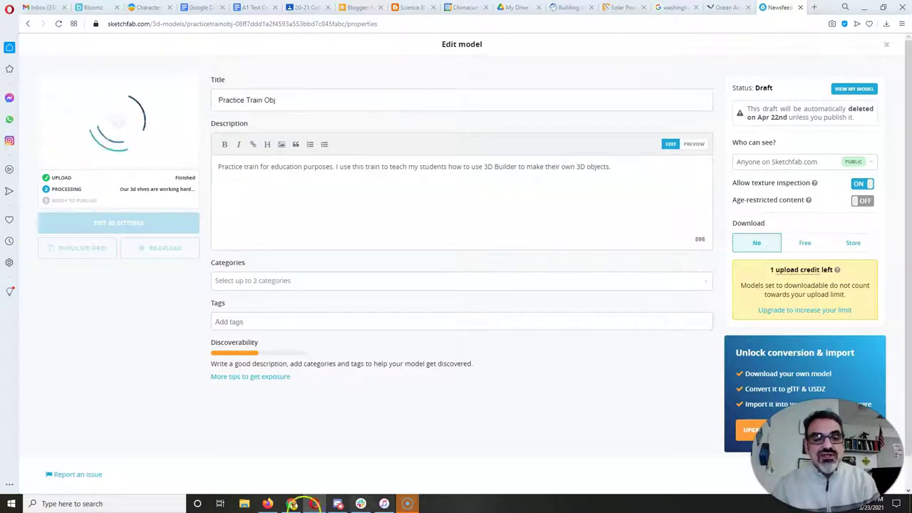
# - Assign the model to the Cars & Vehicles category and add the tags education and k-12
pyautogui.click(380, 281)
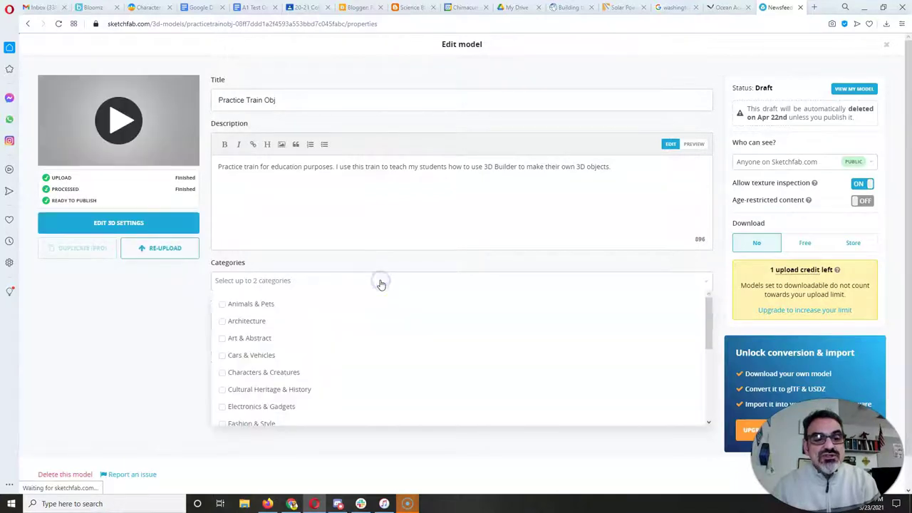
pyautogui.click(223, 356)
pyautogui.click(166, 332)
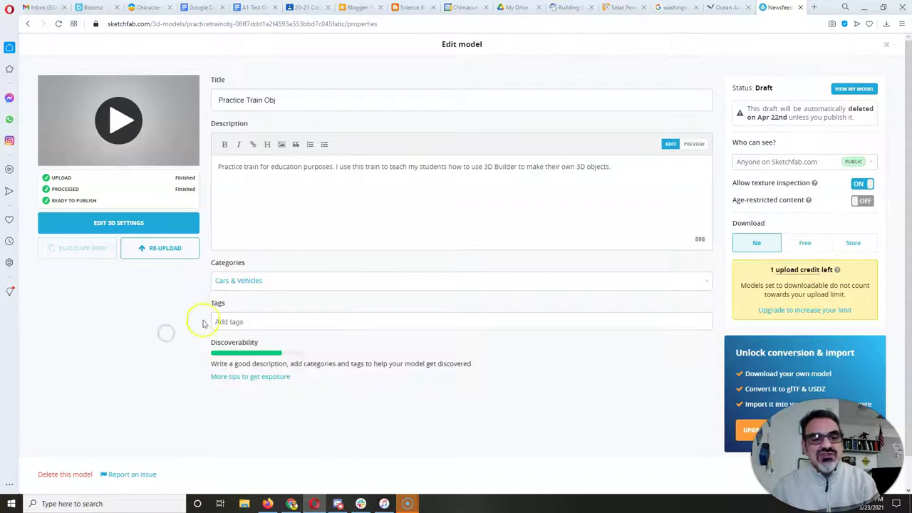
pyautogui.click(238, 323)
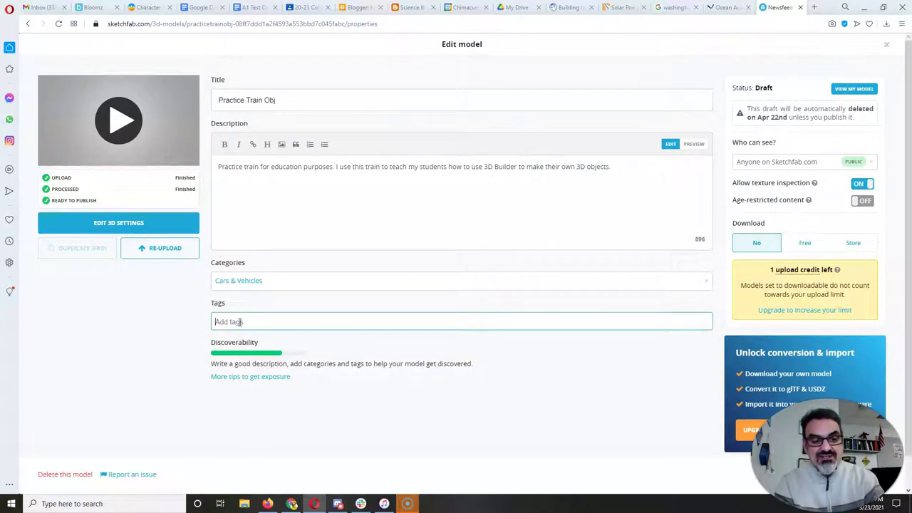
pyautogui.write('education')
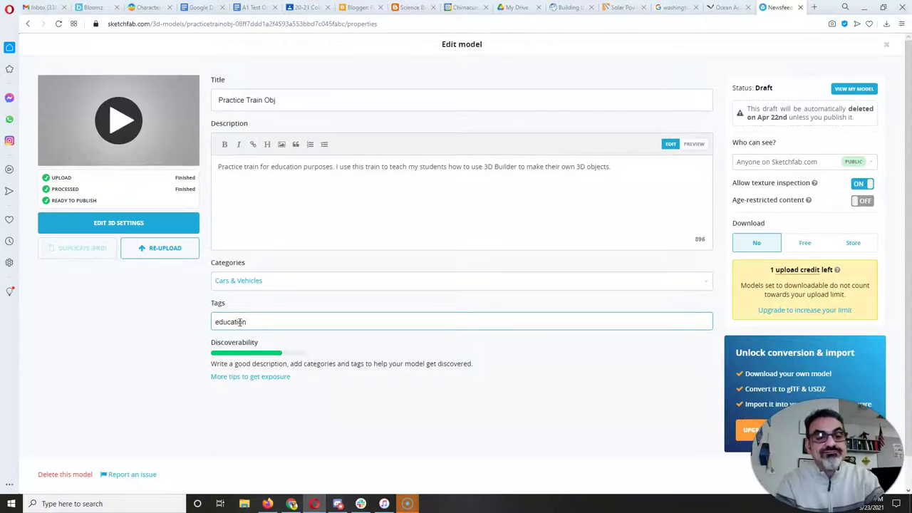
pyautogui.write(' k k-12')
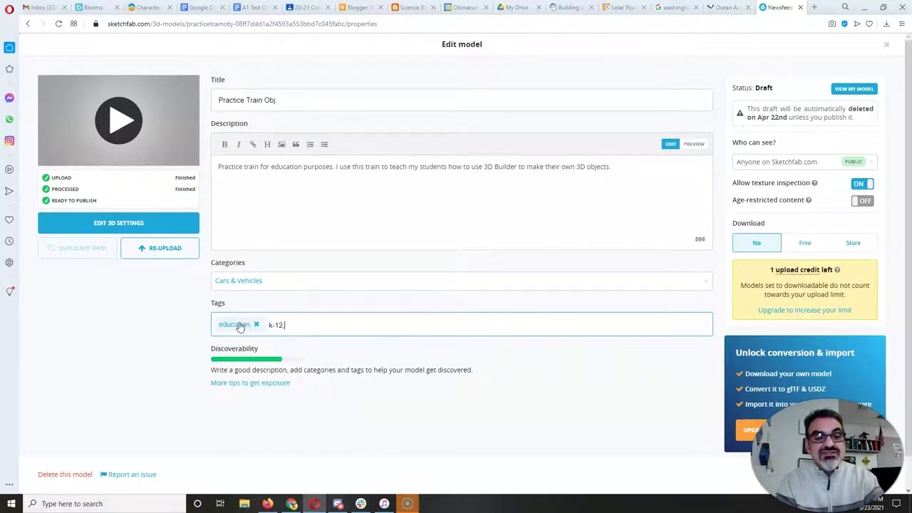
pyautogui.write(',')
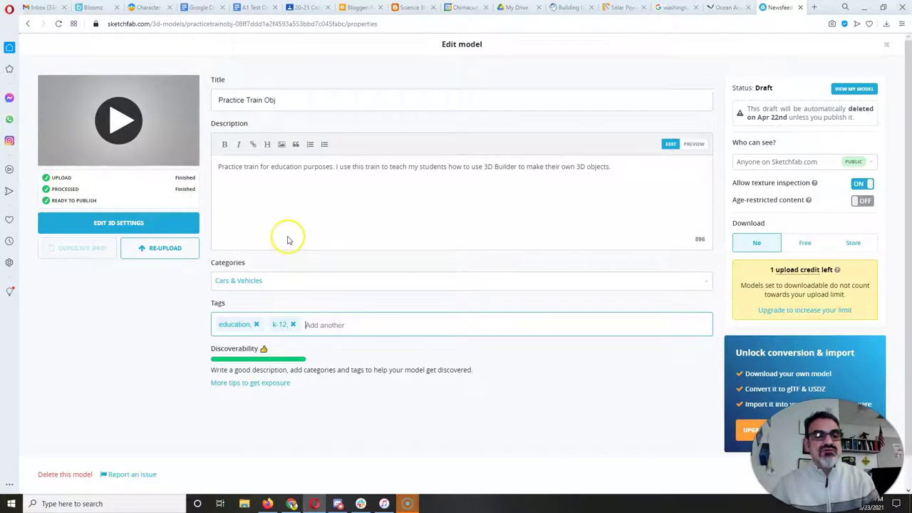
# - Start the uploaded model's 3D preview and rotate the train to inspect it from another angle
pyautogui.click(139, 134)
pyautogui.click(126, 141)
pyautogui.click(133, 127)
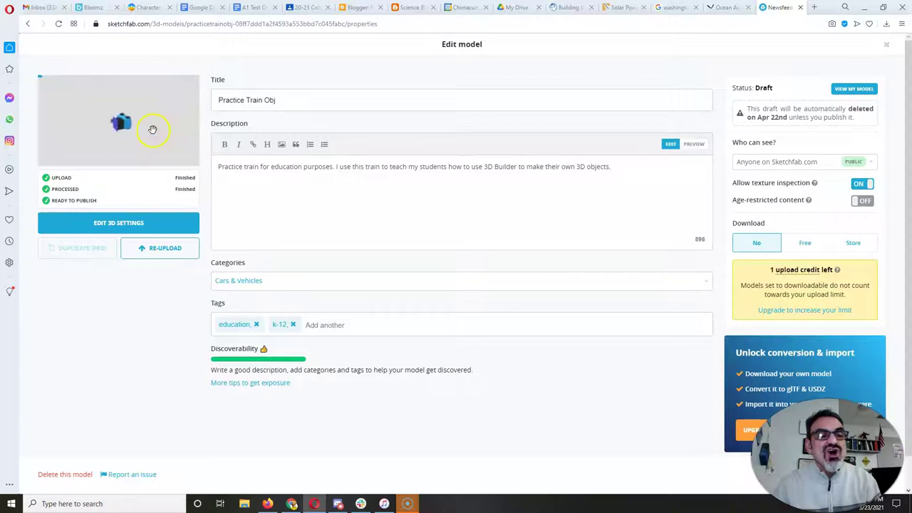
pyautogui.moveTo(132, 134); pyautogui.dragTo(56, 126)
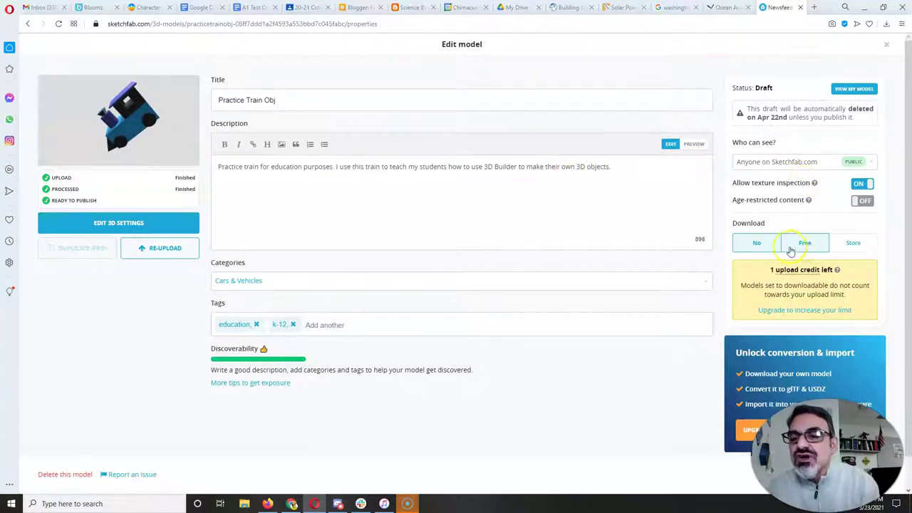
# - Publish the train model as a free download and open its public page, agreeing to the cookie notice
pyautogui.click(812, 247)
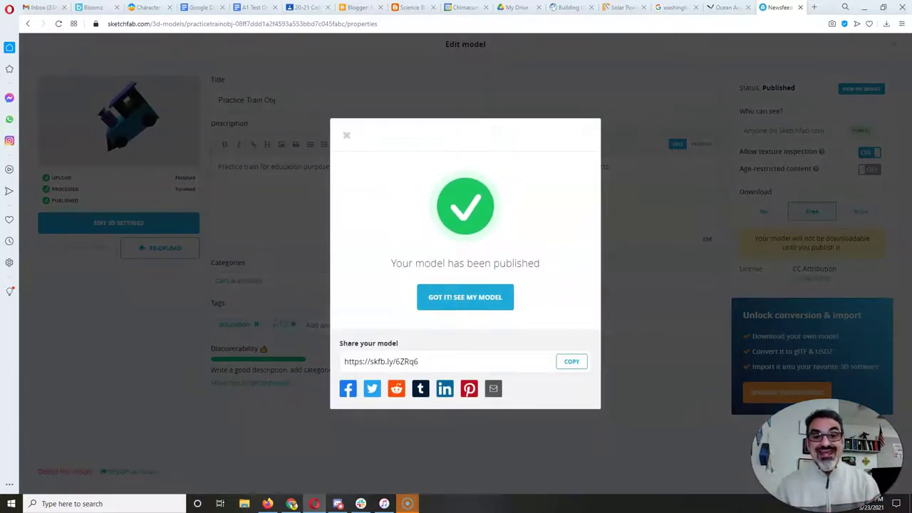
pyautogui.click(447, 297)
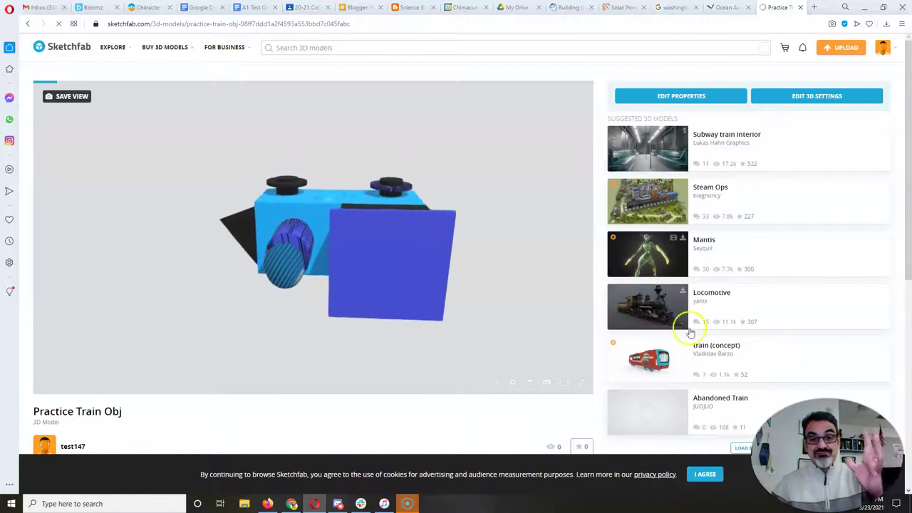
pyautogui.click(701, 476)
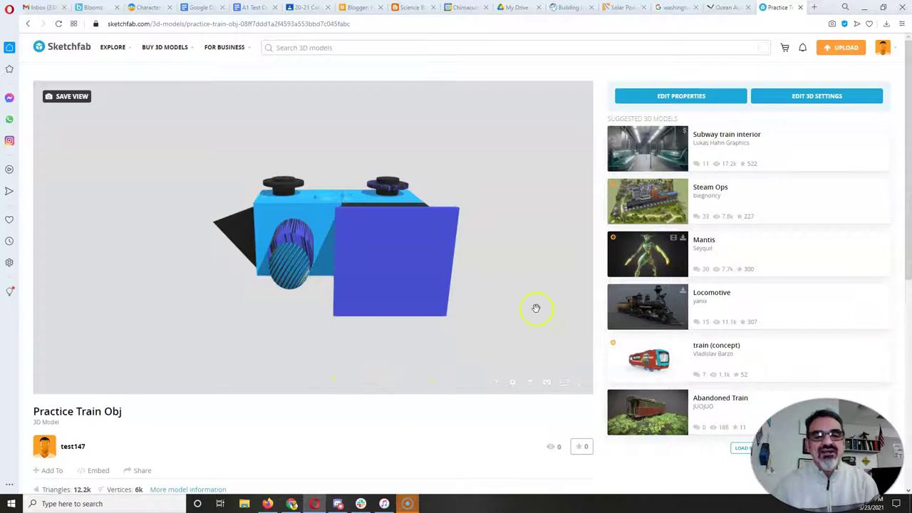
# - Copy the embed code of the published Practice Train Obj model to the clipboard and close the embed viewer
pyautogui.scroll(-3, 332, 278)
pyautogui.scroll(-1, 322, 429)
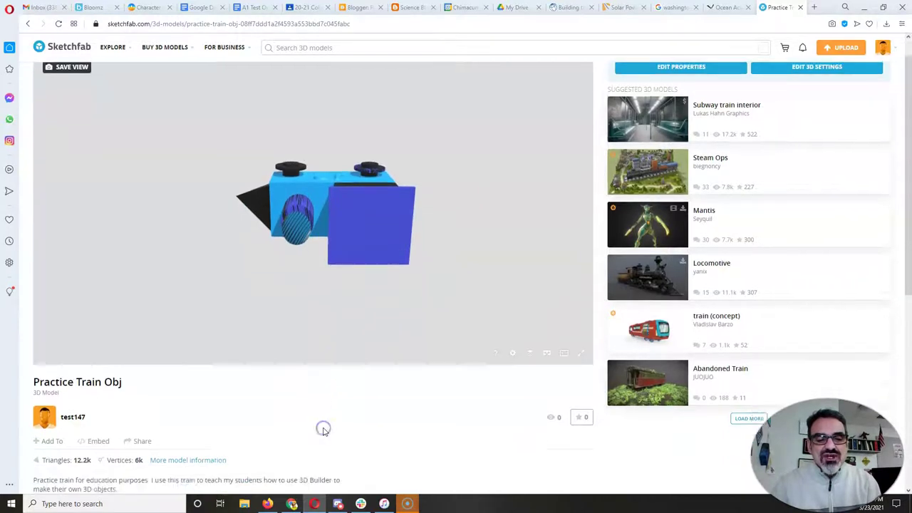
pyautogui.scroll(-4, 322, 430)
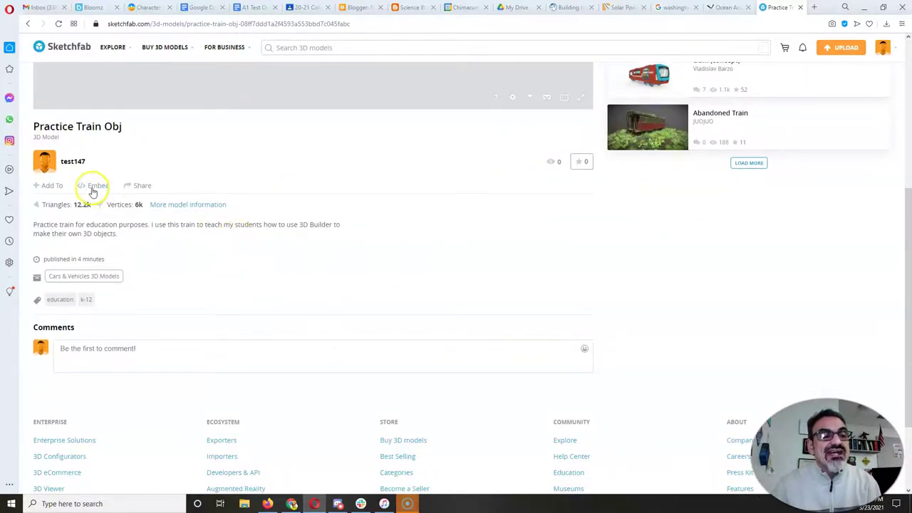
pyautogui.click(98, 186)
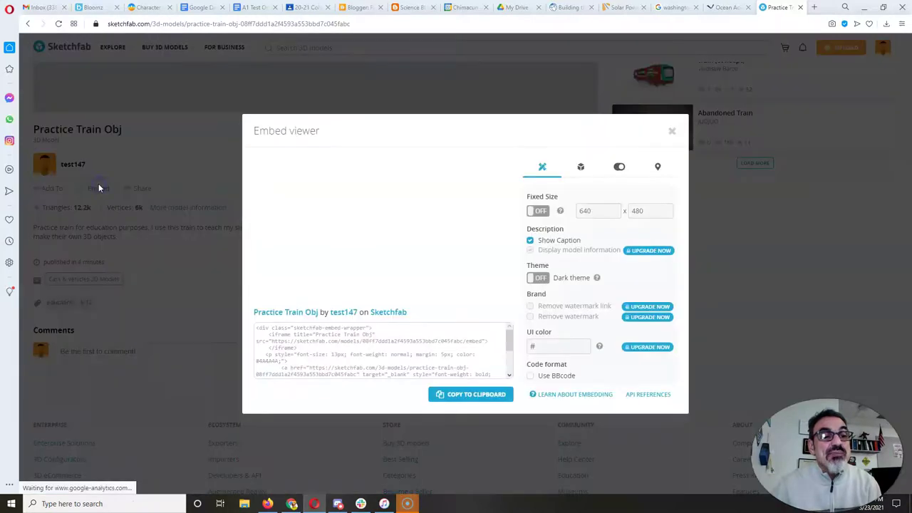
pyautogui.click(447, 396)
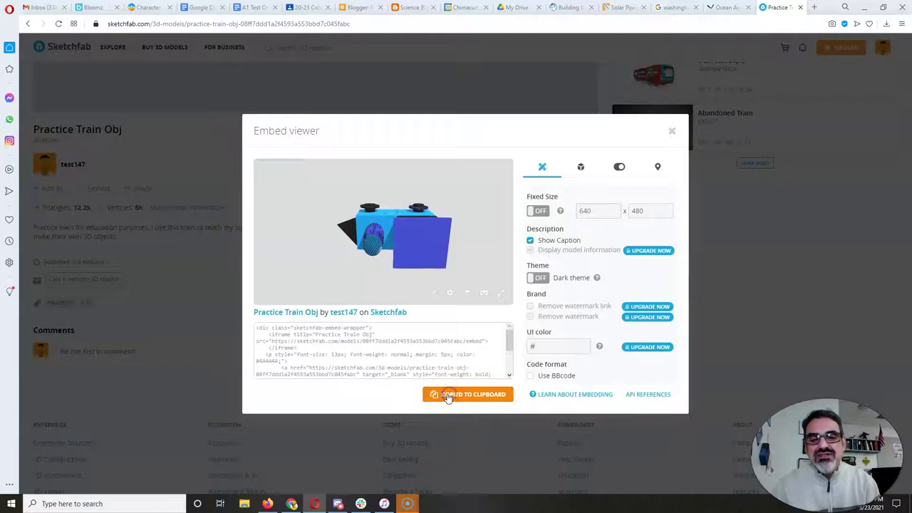
pyautogui.click(670, 132)
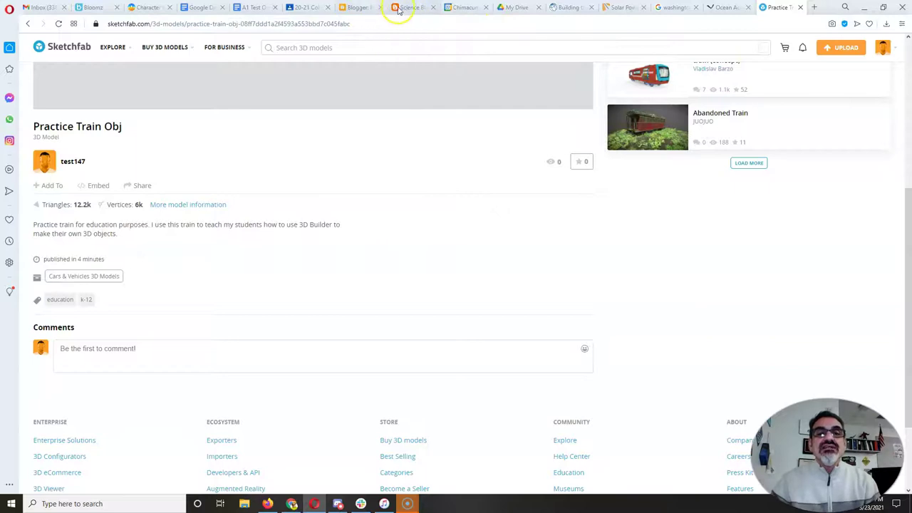
# - Switch to Blogger, open the draft post My Star Trek Book and add the placeholder text "here" below the Emergency Preparedness Blog Post link
pyautogui.click(360, 9)
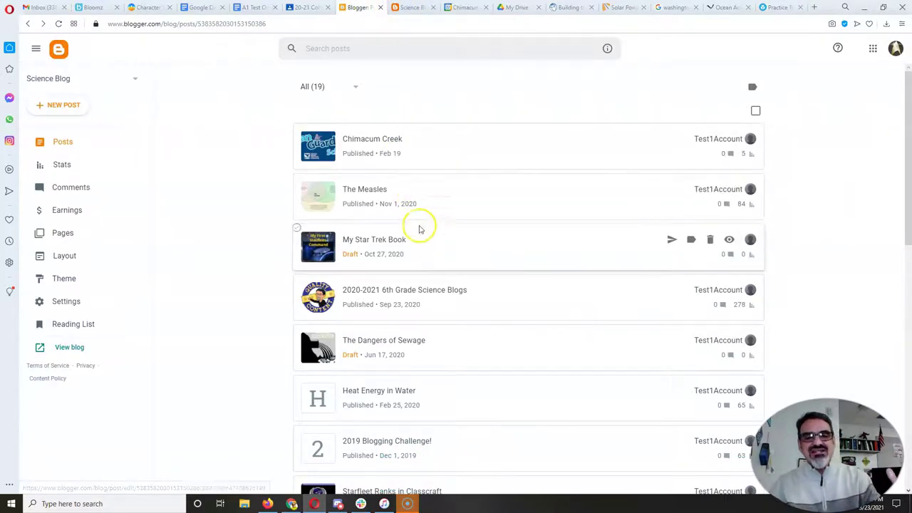
pyautogui.click(416, 247)
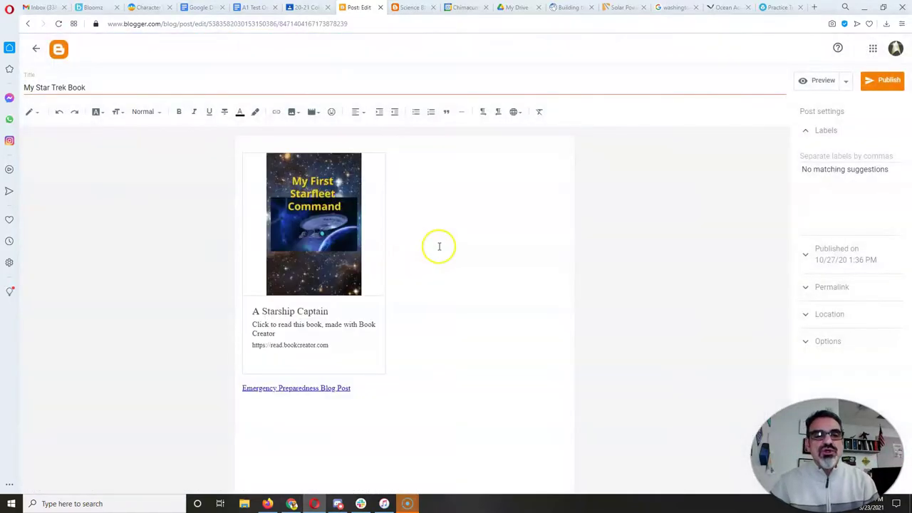
pyautogui.click(370, 406)
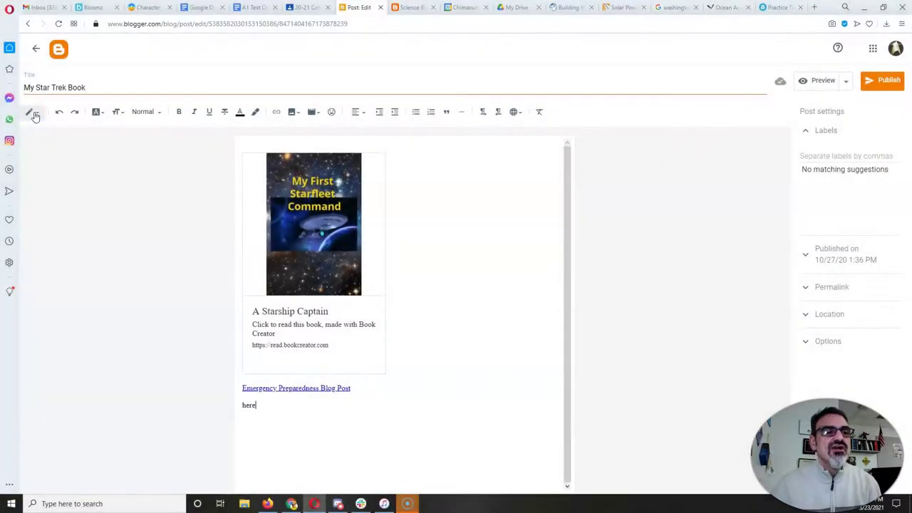
# - Show the post as HTML and replace the placeholder word "here" with the copied Sketchfab embed code
pyautogui.click(34, 114)
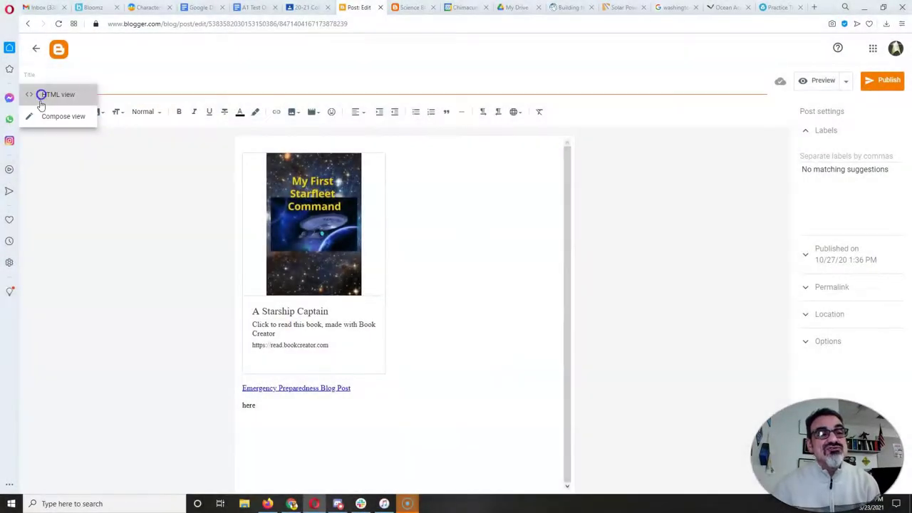
pyautogui.click(41, 94)
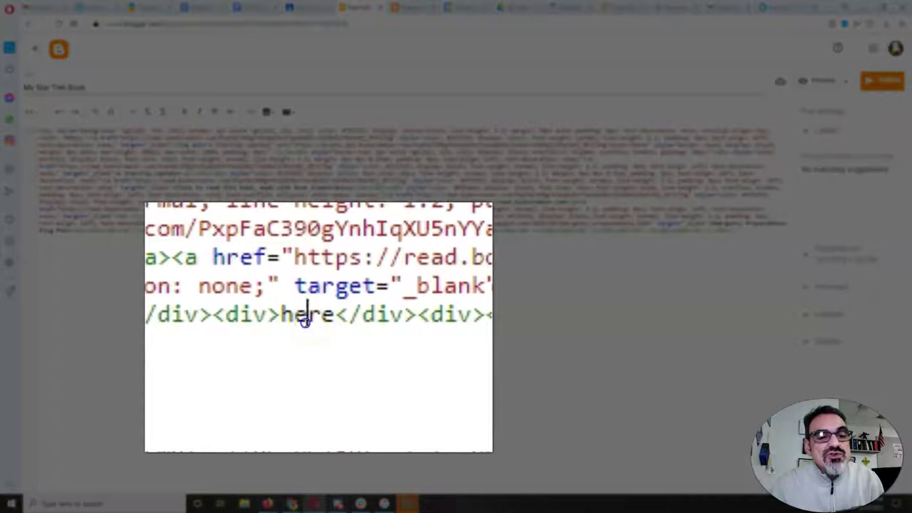
pyautogui.doubleClick(303, 317)
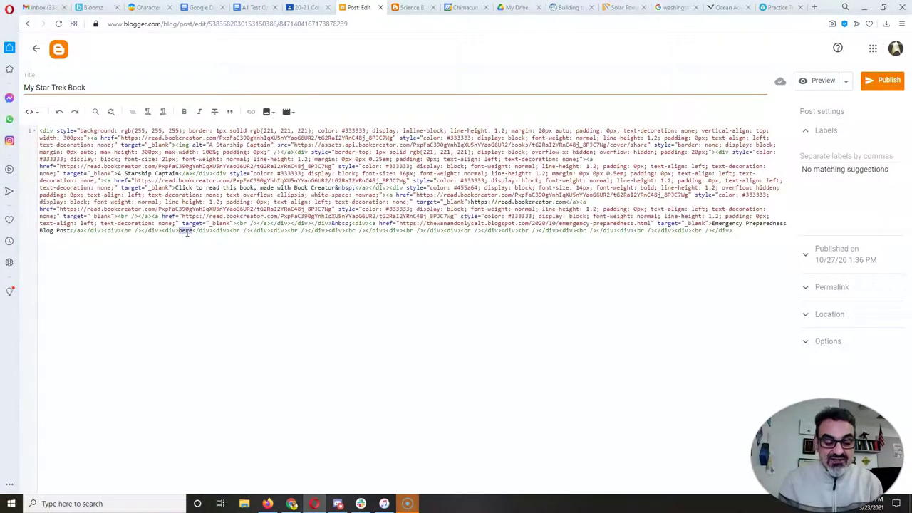
pyautogui.hotkey('ctrl', 'v')
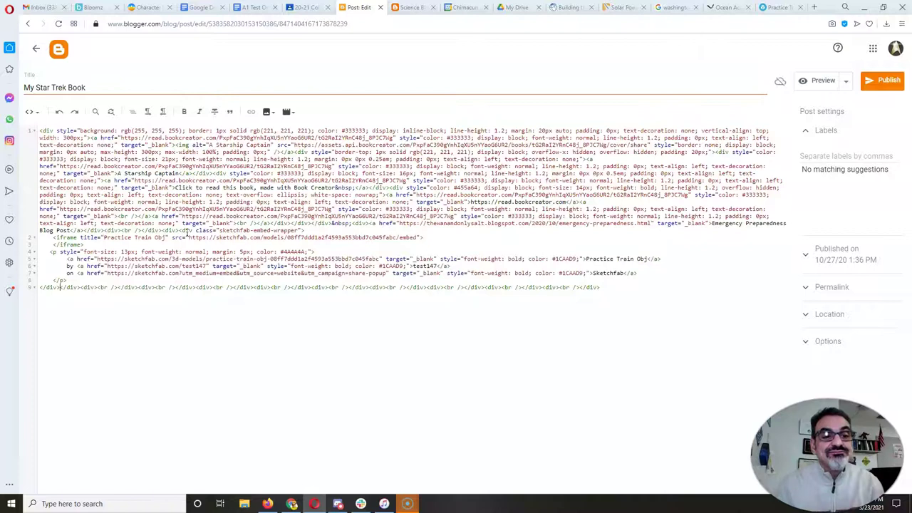